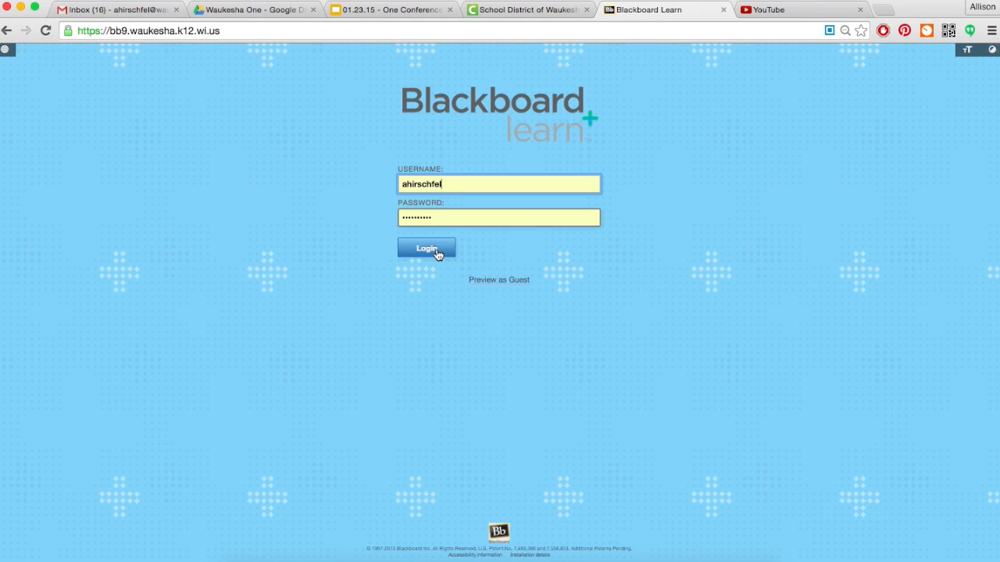
Step: Log in with the filled-in credentials and open the Groups page of the teacher's own Algebra 1 class, not the North one
click(437, 250)
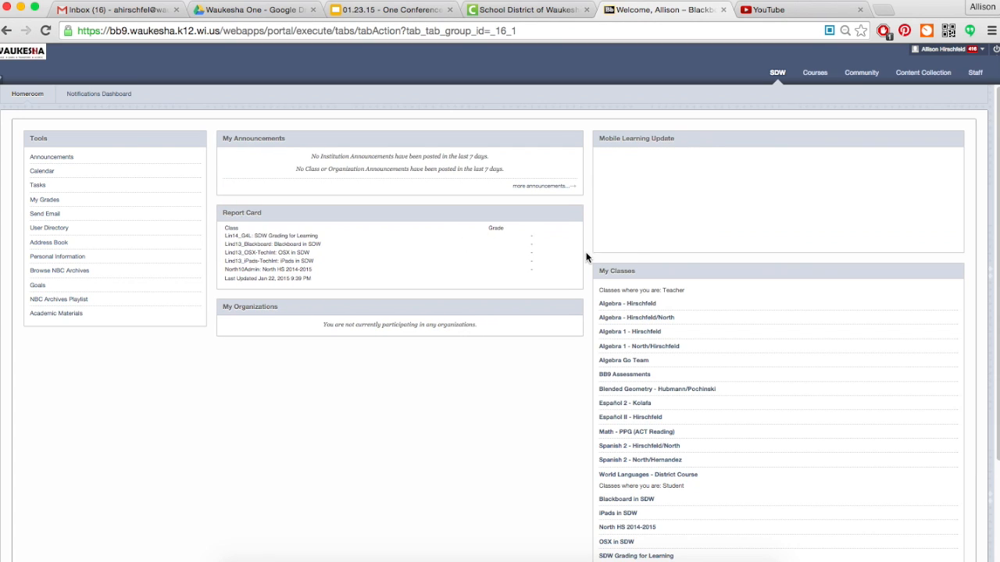
click(639, 331)
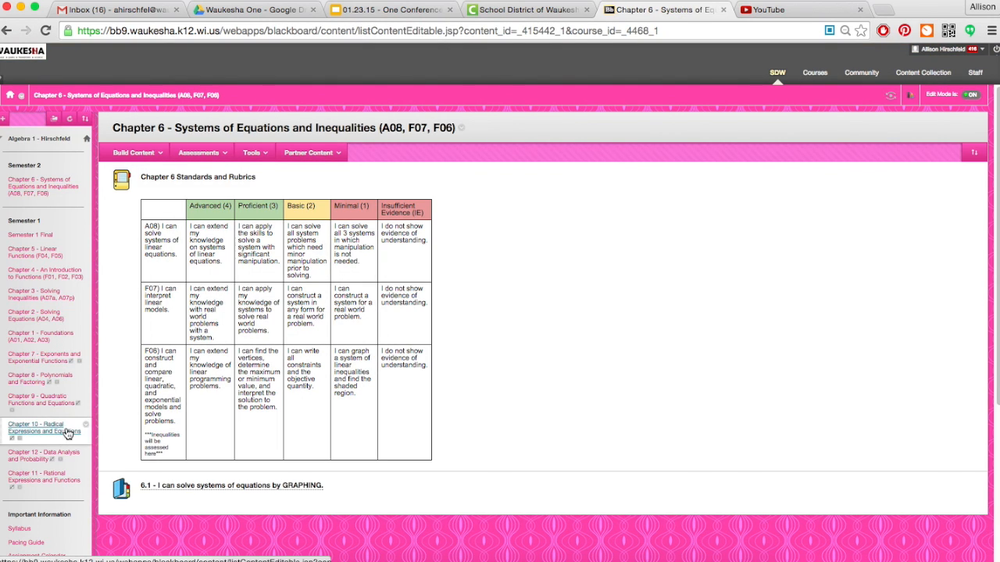
scroll(67, 434, down, 5)
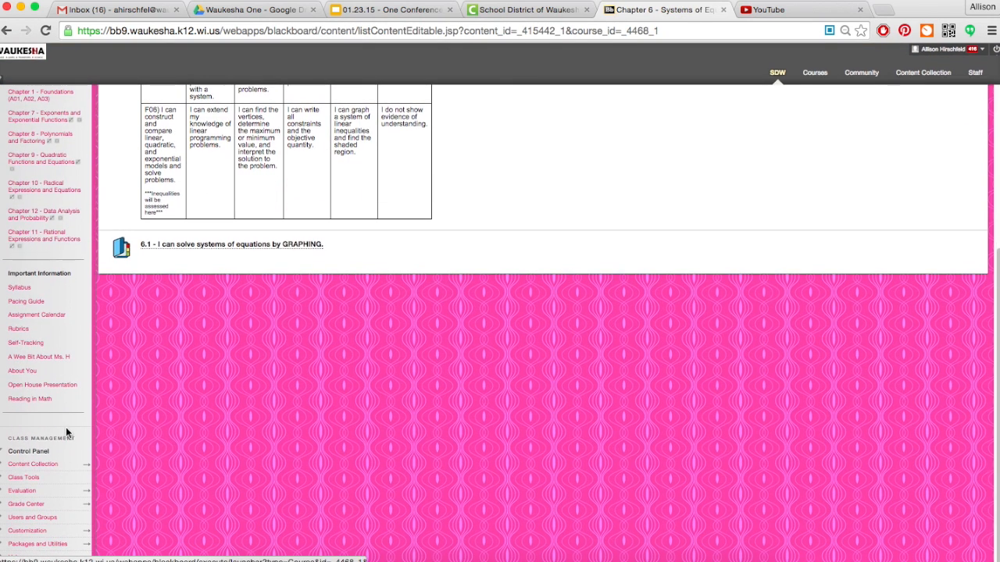
click(49, 521)
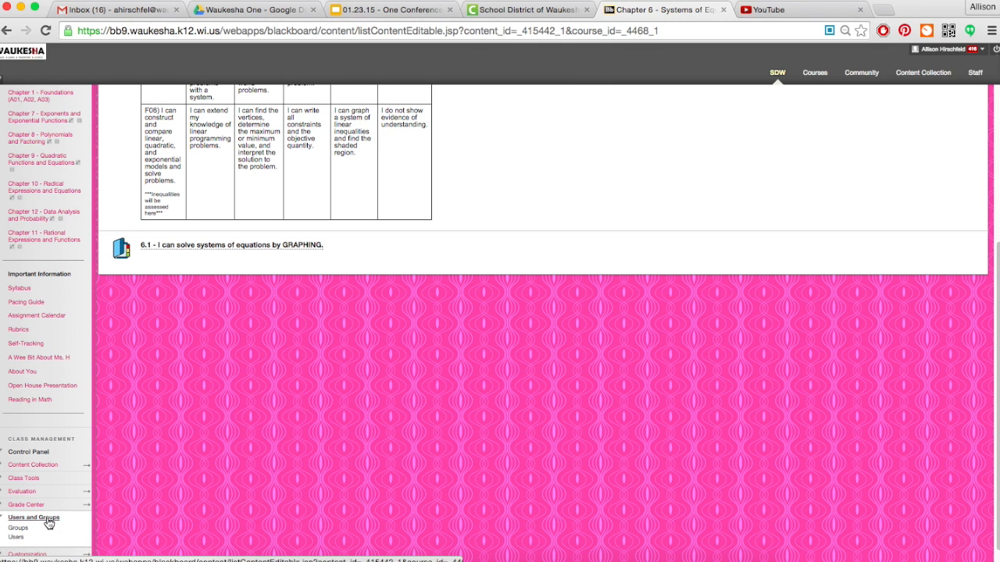
click(19, 529)
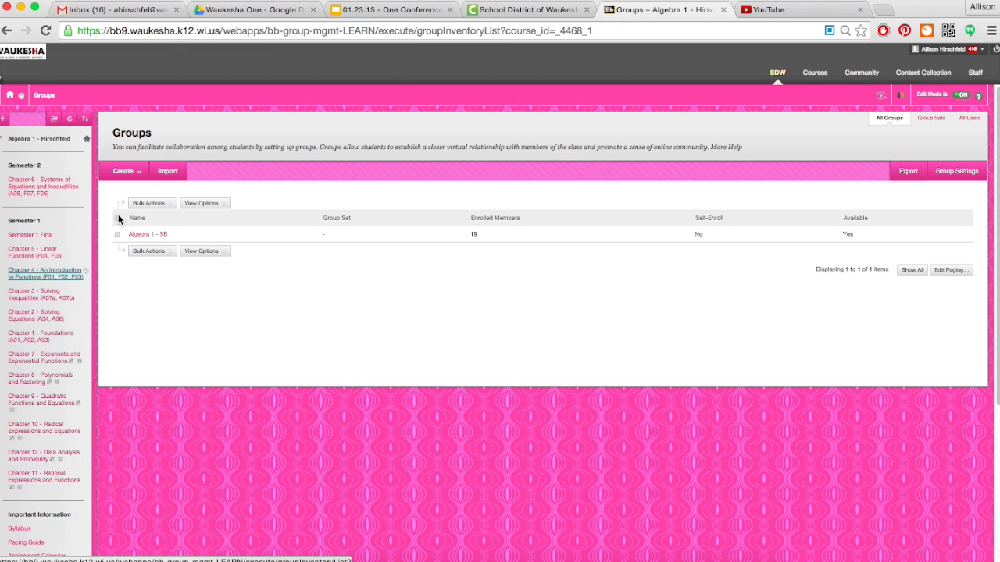
Step: Start a single manual-enroll group and name it "Group: 01.29.15"
click(139, 174)
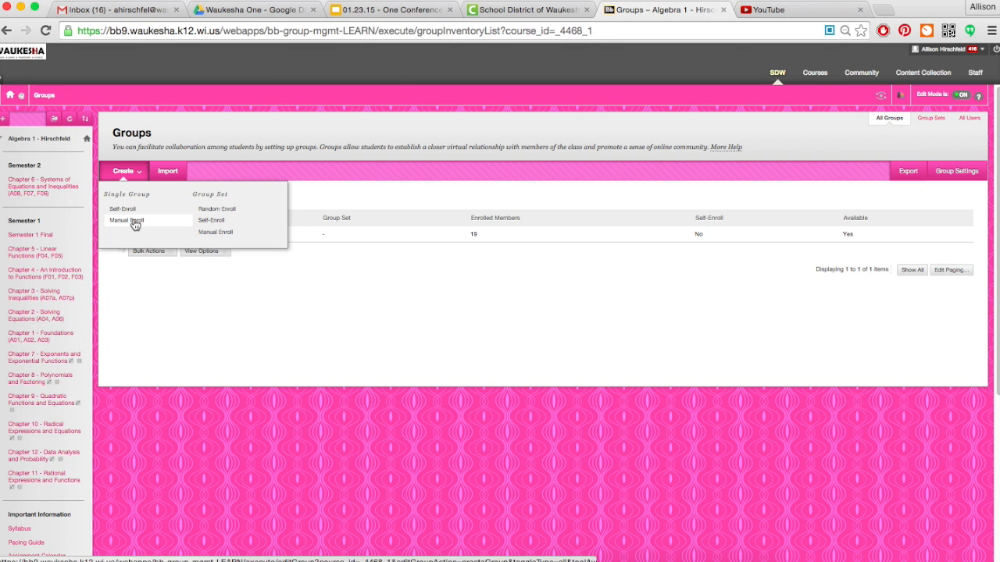
click(135, 223)
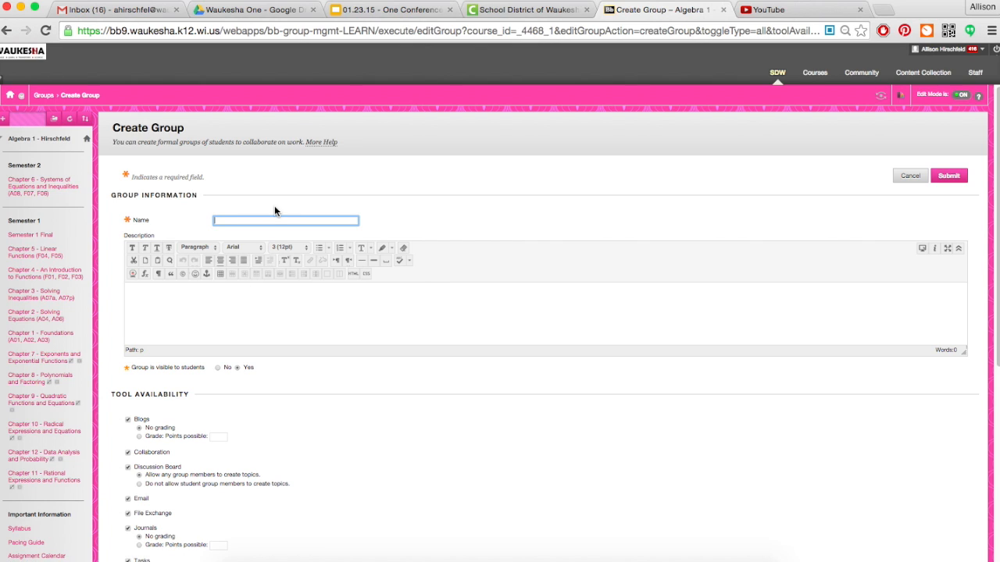
key(Down)
key(Escape)
key(Down)
key(Escape)
text(Grop)
key(BackSpace)
text(up: 01.29.15)
Step: Make the group not visible to students and enable creating a smart view for it
scroll(135, 283, down, 2)
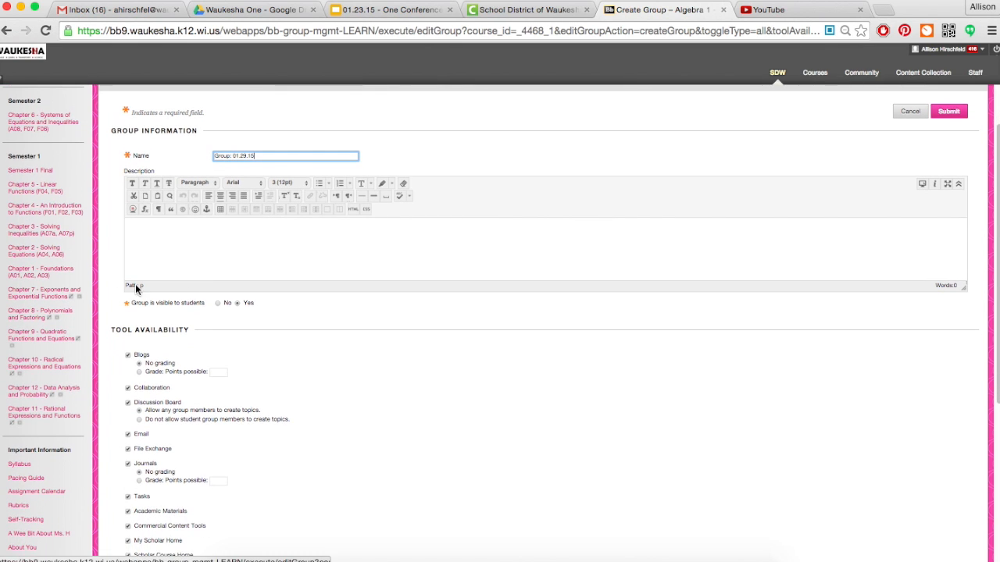
click(238, 303)
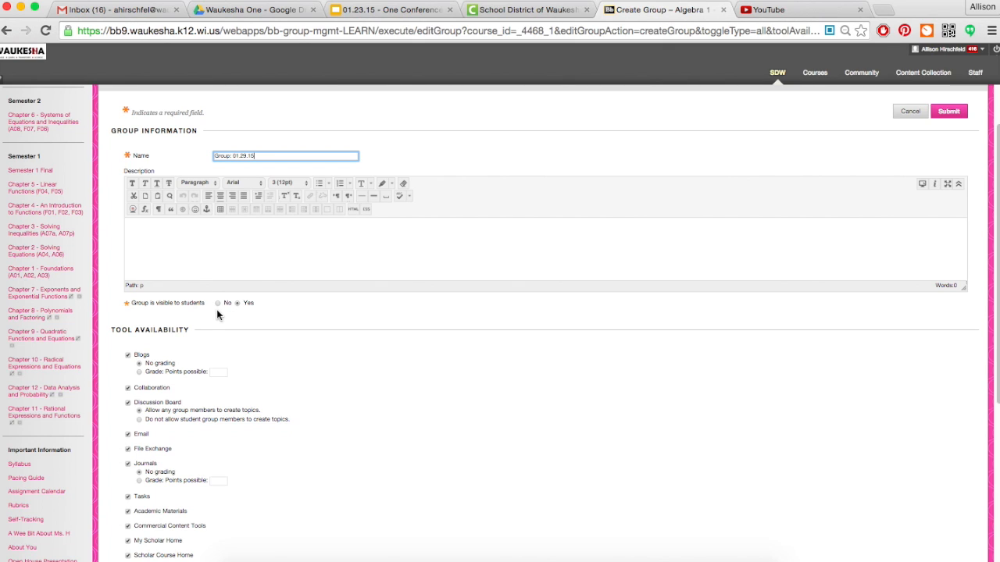
click(217, 303)
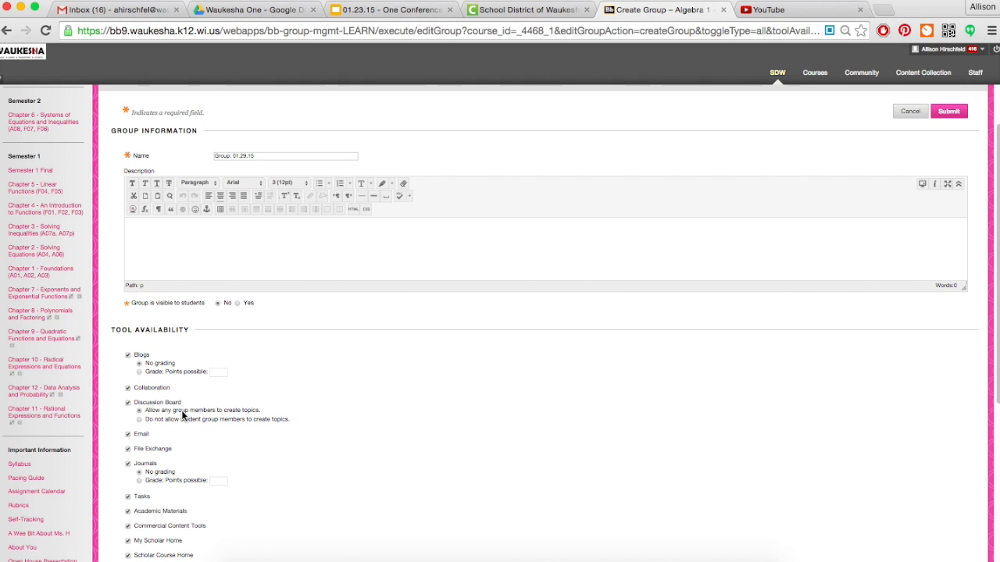
scroll(181, 410, down, 3)
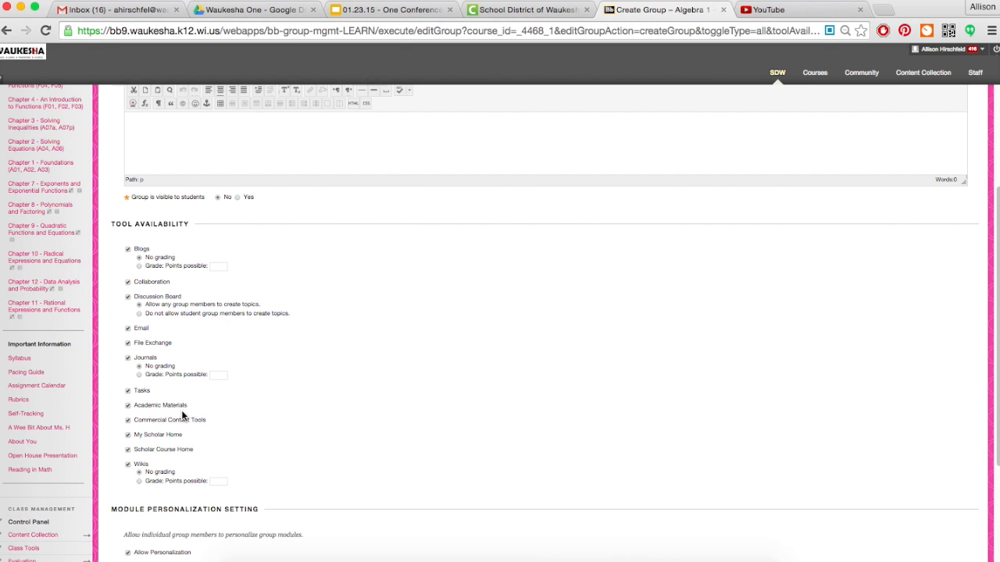
scroll(182, 415, down, 4)
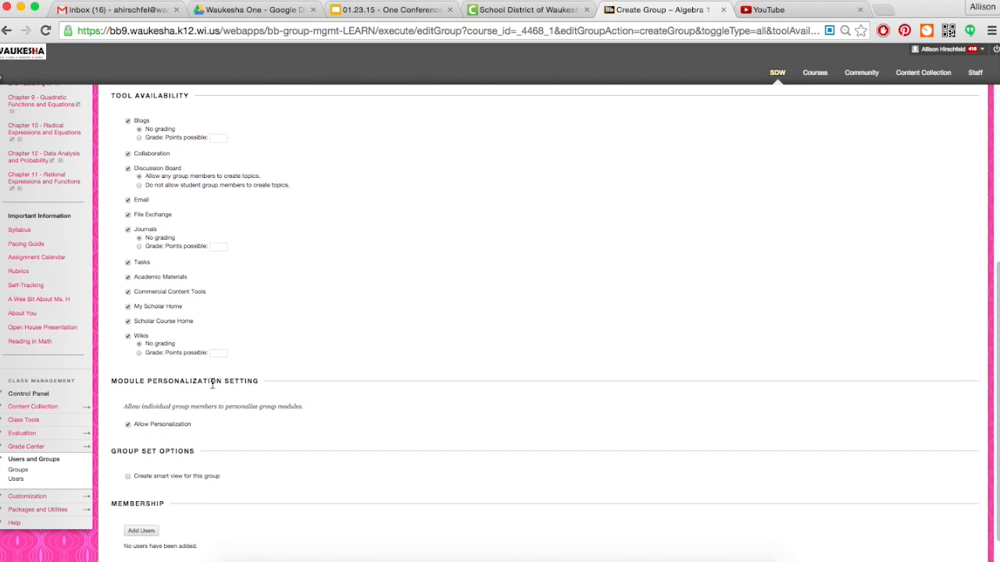
scroll(177, 426, down, 1)
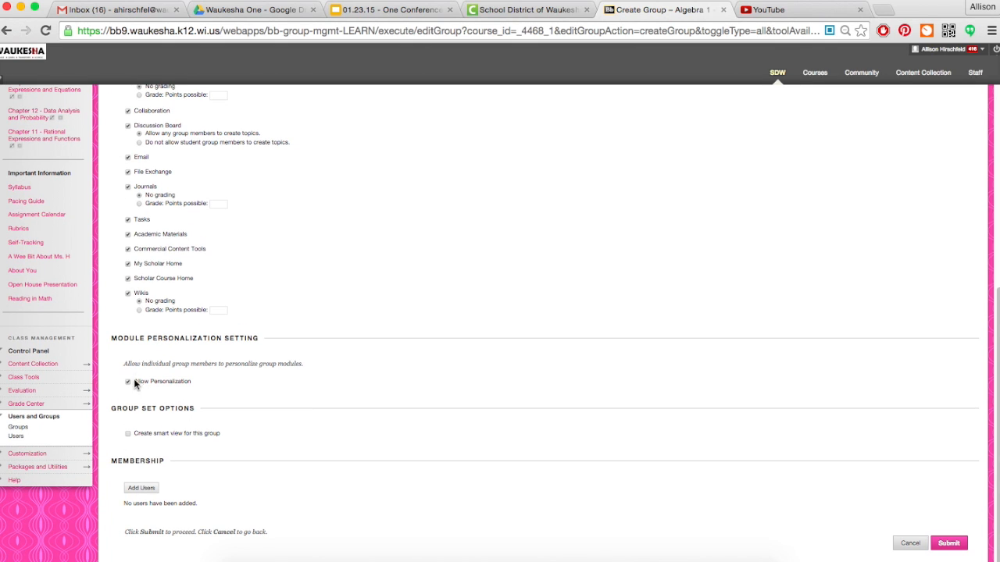
click(128, 433)
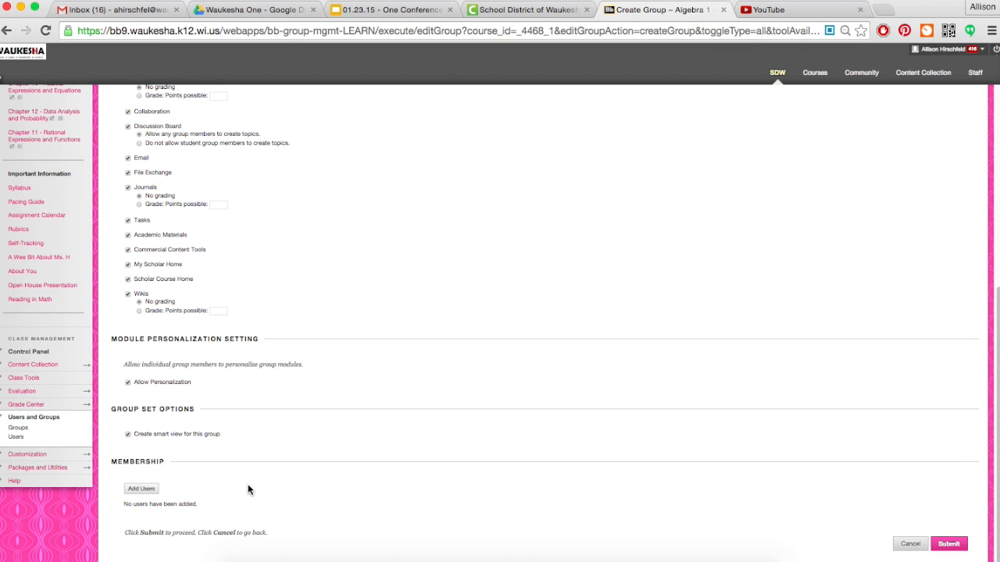
Step: Add the first four listed students as members of the group and submit it
click(144, 489)
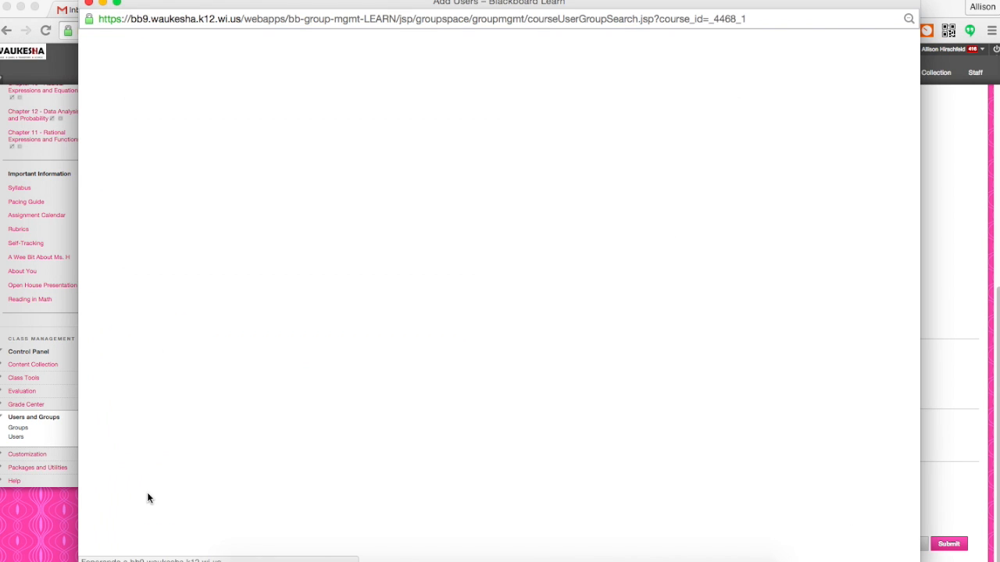
key(Return)
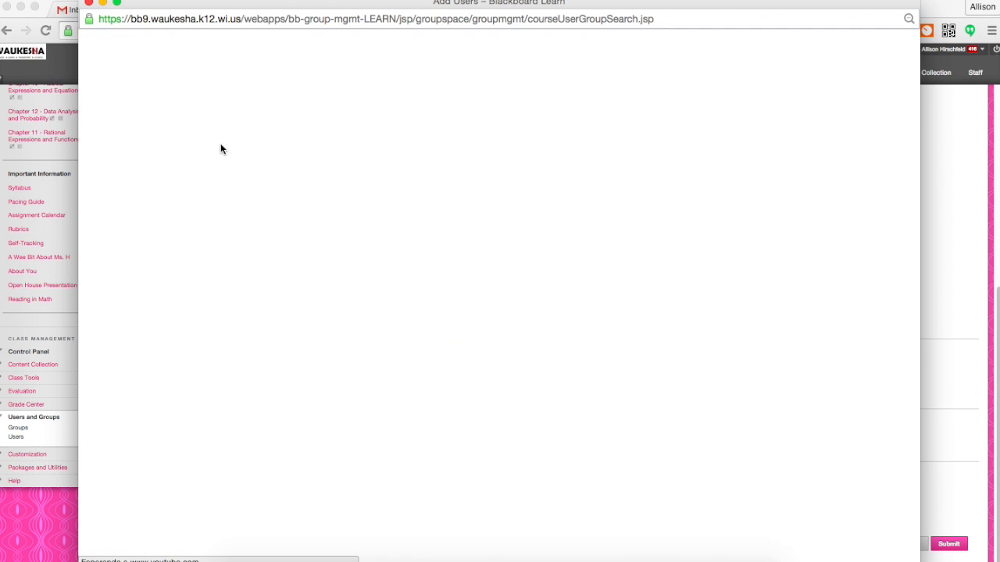
scroll(239, 339, down, 3)
scroll(239, 341, up, 3)
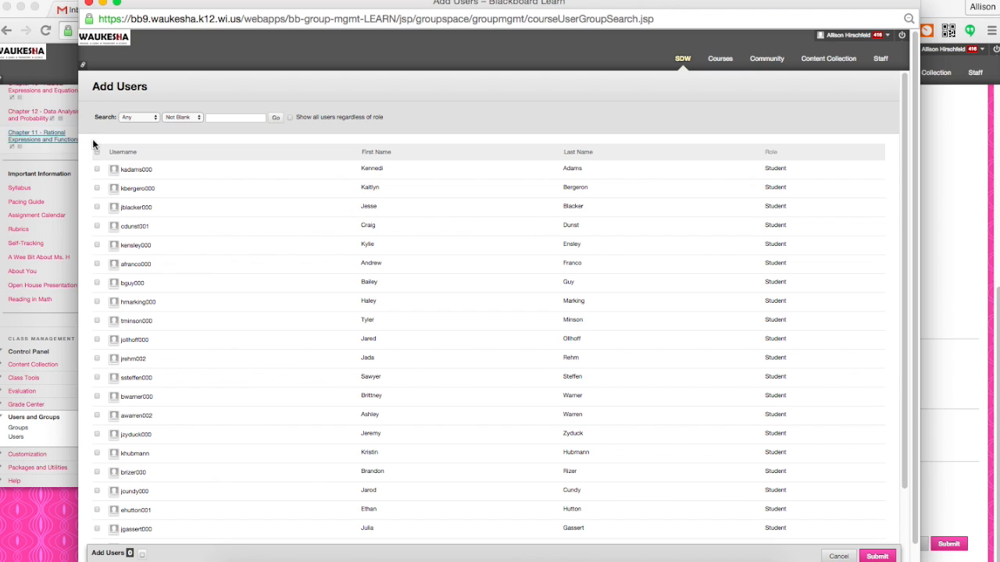
click(97, 169)
click(96, 189)
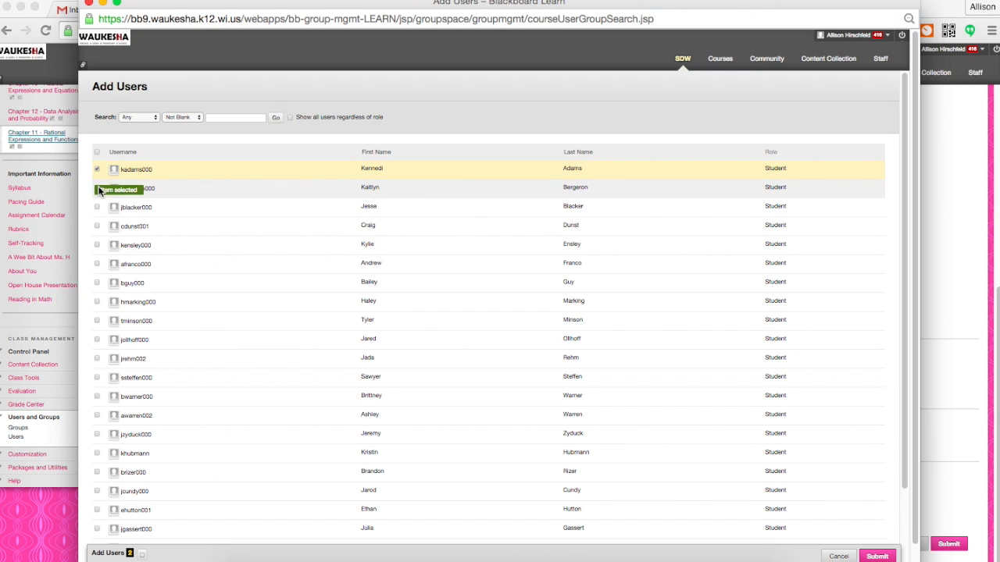
click(96, 207)
click(97, 226)
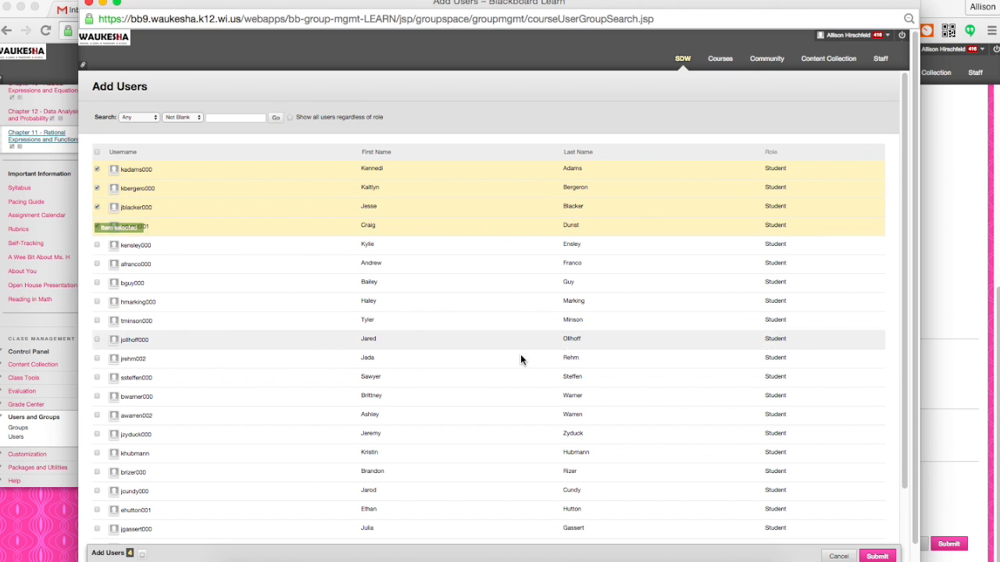
click(876, 556)
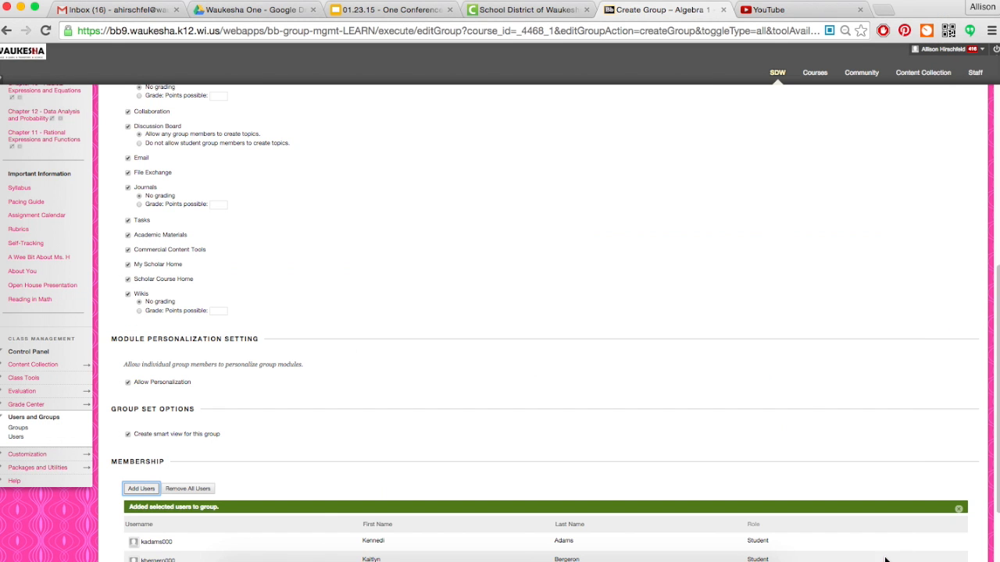
scroll(772, 367, down, 3)
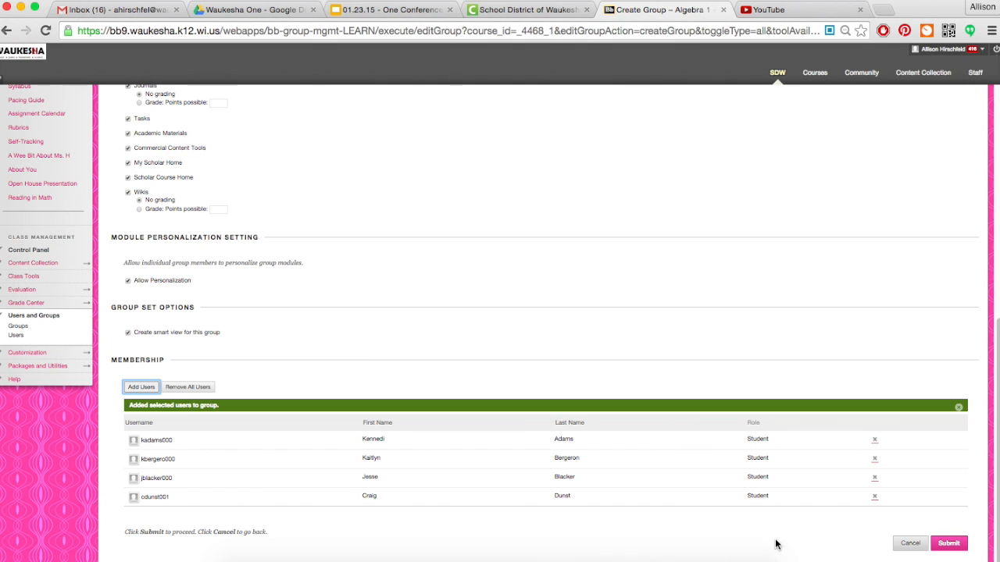
click(959, 544)
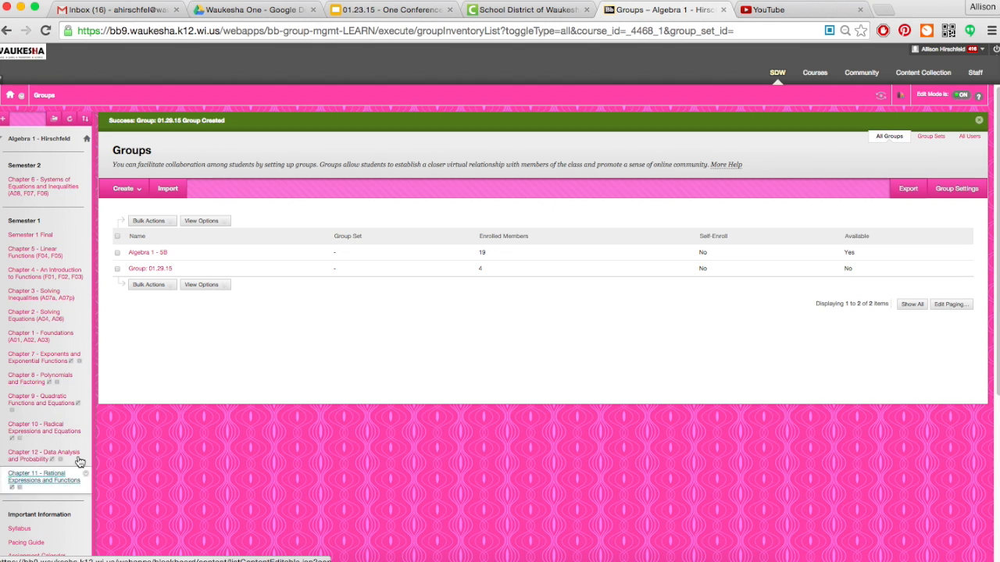
Step: In the Full Grade Center's Smart Views, mark "Group: Group: 01.29.15" as a favorite and return to the Grade Center
scroll(23, 531, down, 5)
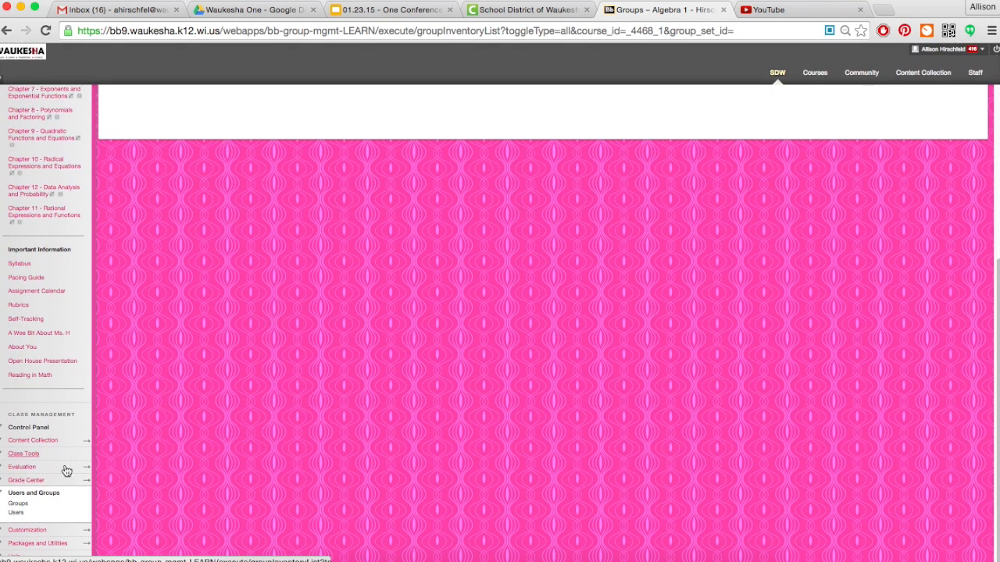
click(27, 484)
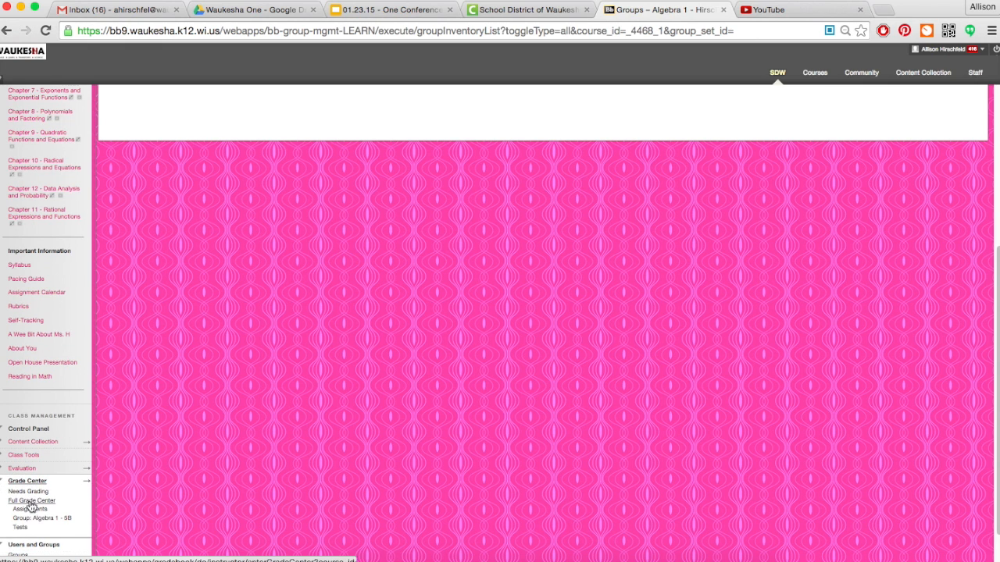
click(45, 503)
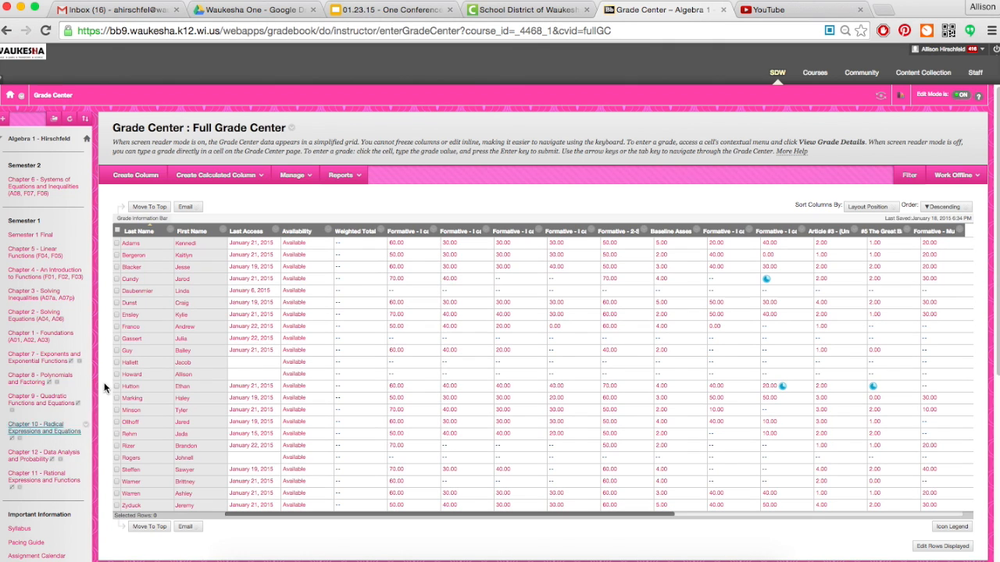
click(294, 176)
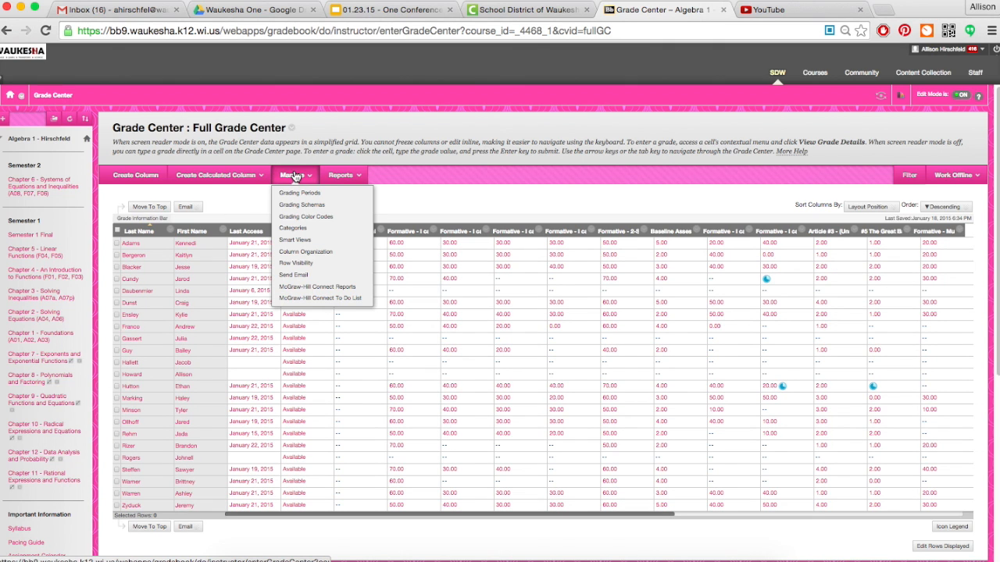
click(301, 241)
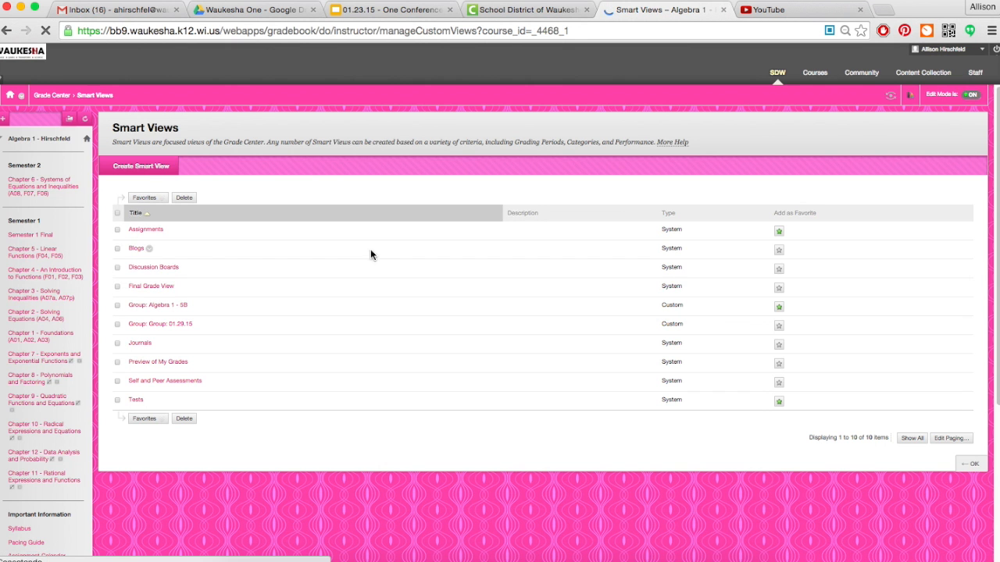
click(779, 325)
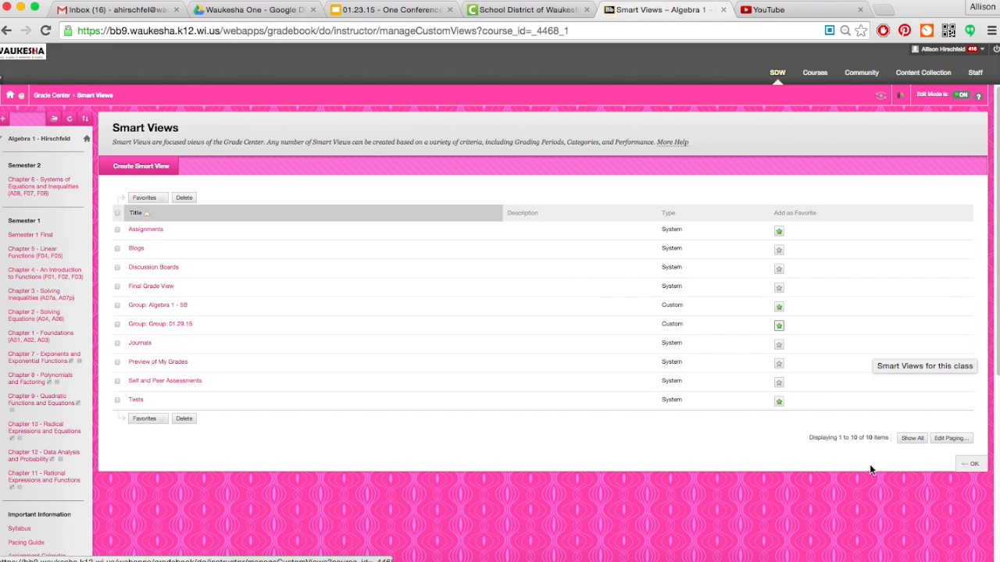
click(980, 467)
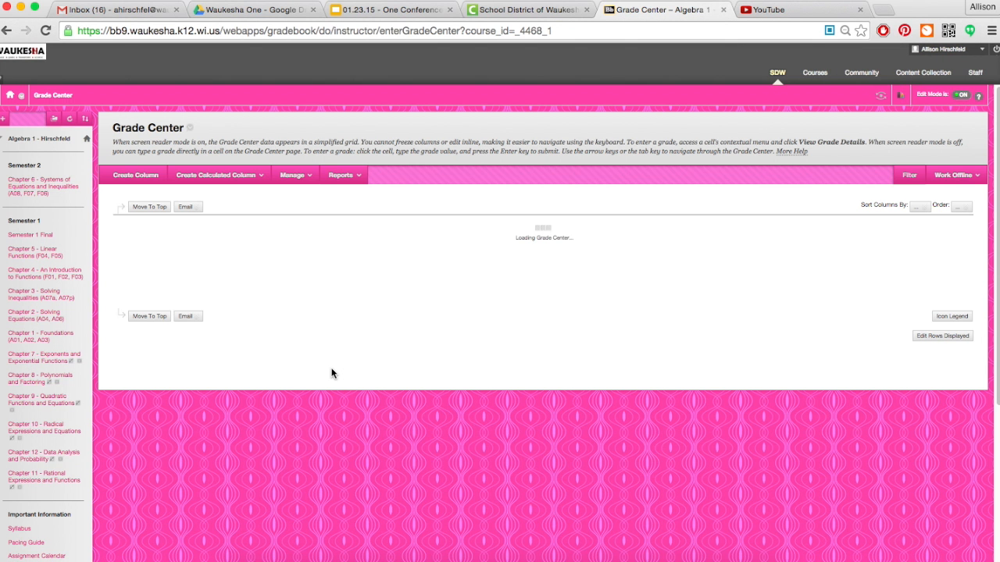
Step: Open the "Group: Group: 01.29.15" smart view of the Grade Center
scroll(331, 373, down, 10)
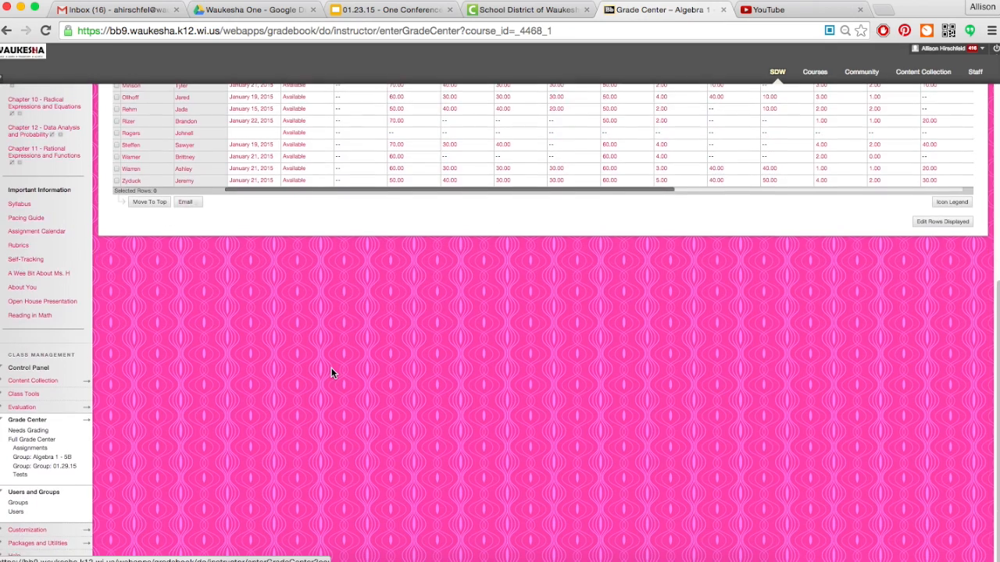
scroll(332, 373, up, 9)
scroll(332, 373, up, 1)
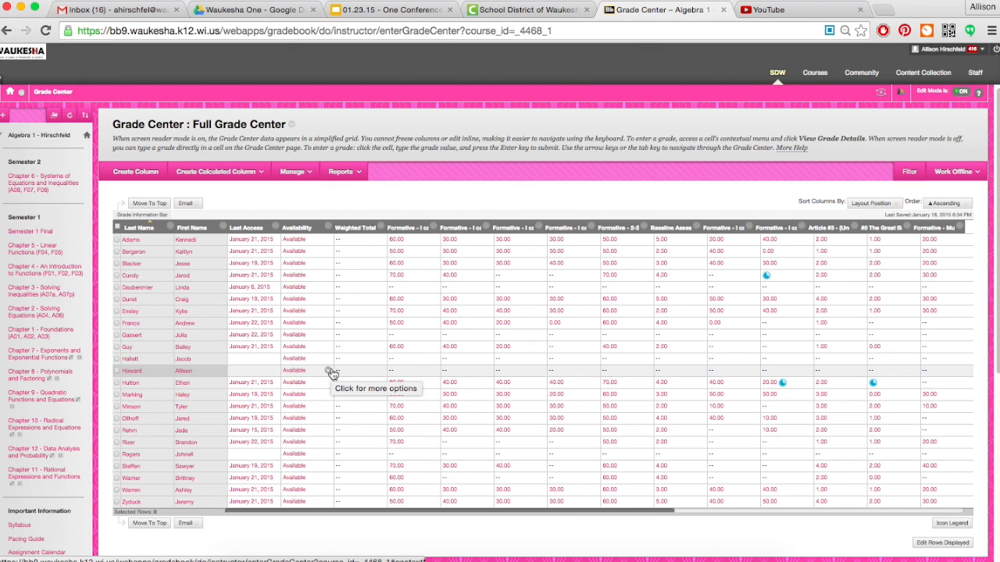
scroll(25, 490, down, 5)
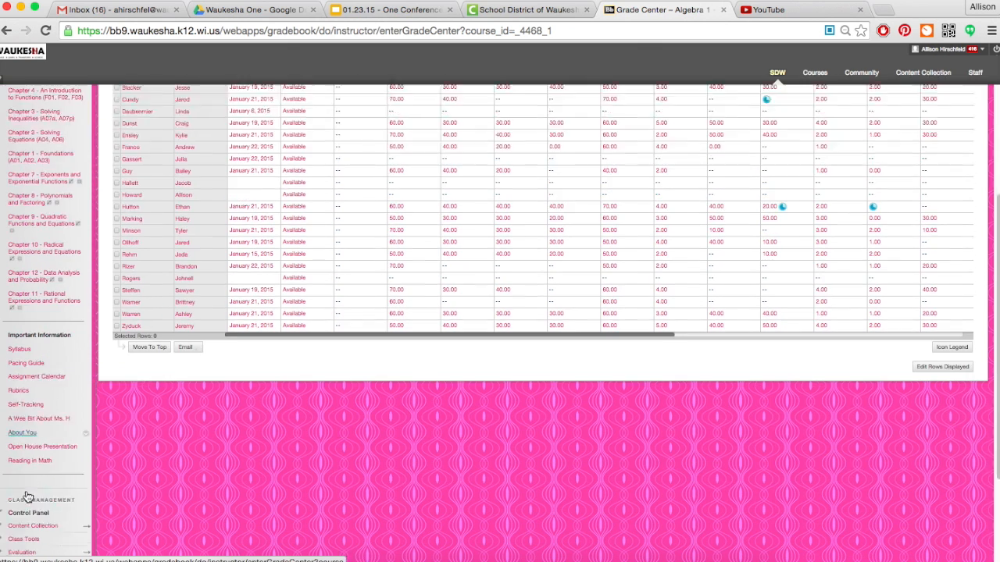
scroll(26, 495, down, 4)
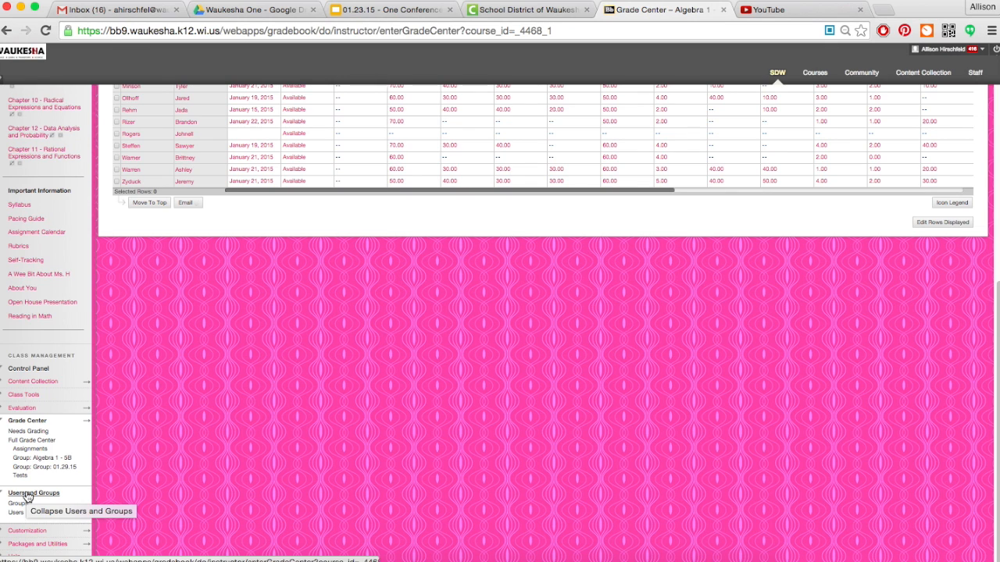
click(73, 468)
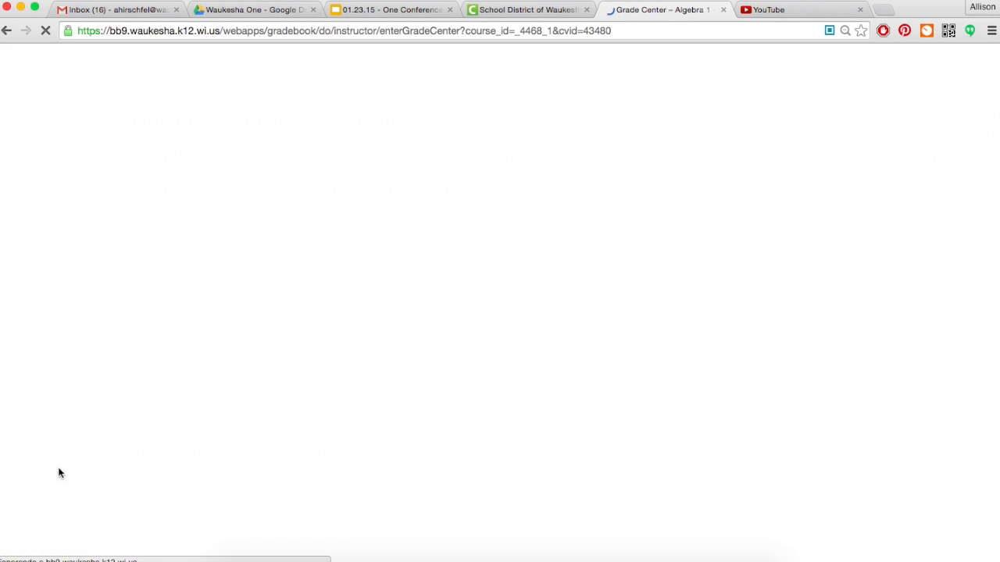